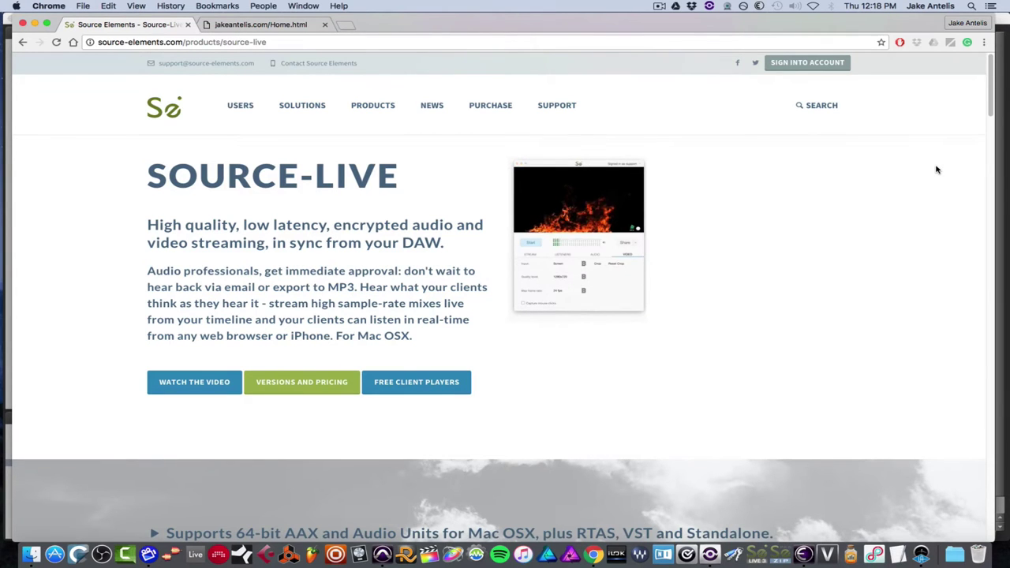
scroll(976, 158, "down", 5)
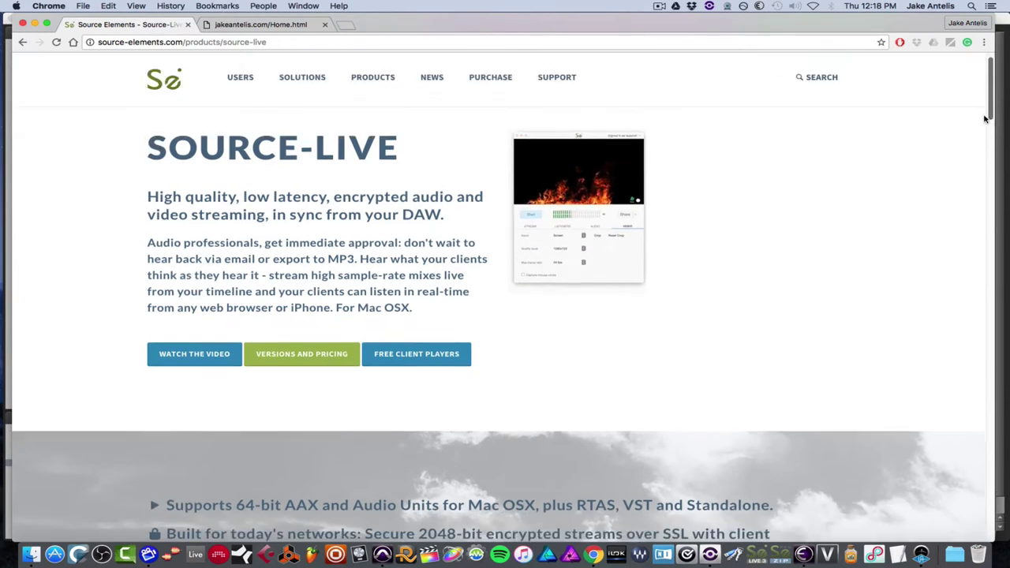
scroll(976, 158, "down", 4)
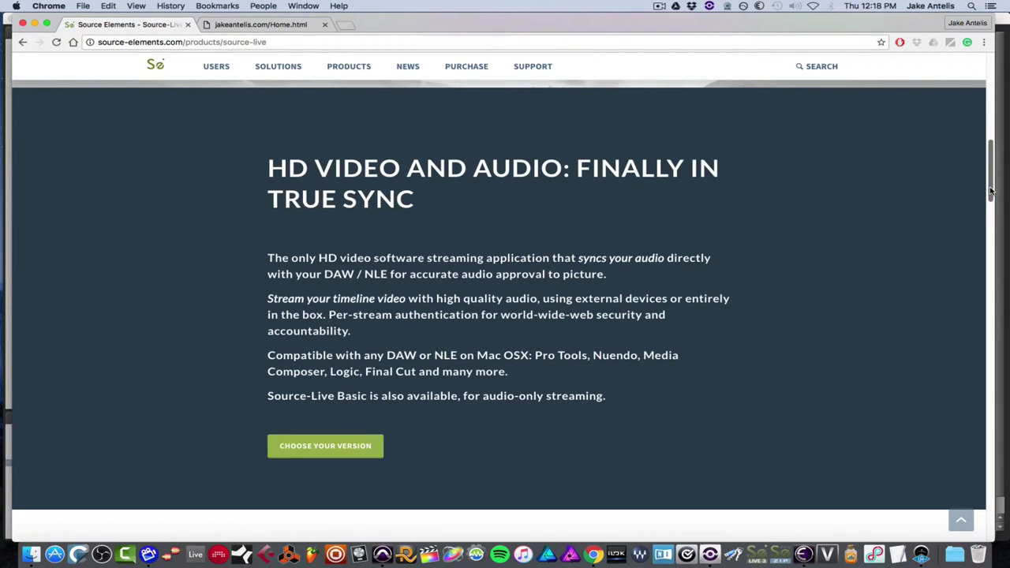
left_click_drag(991, 190, 974, 336)
scroll(629, 268, "up", 20)
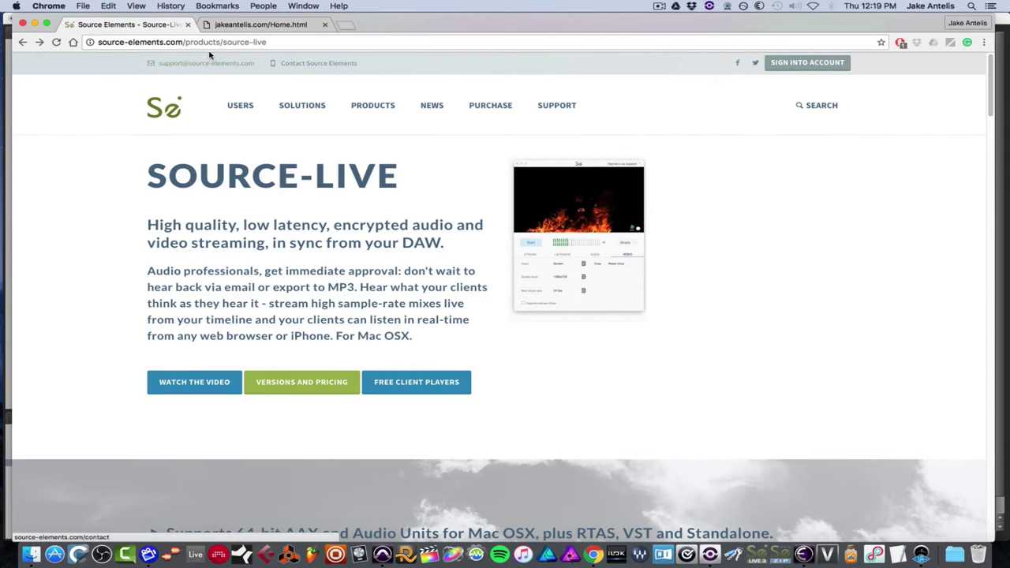
Step: Open the Source-Live versions and pricing page and scroll through the Basic vs Pro comparison table
left_click(297, 379)
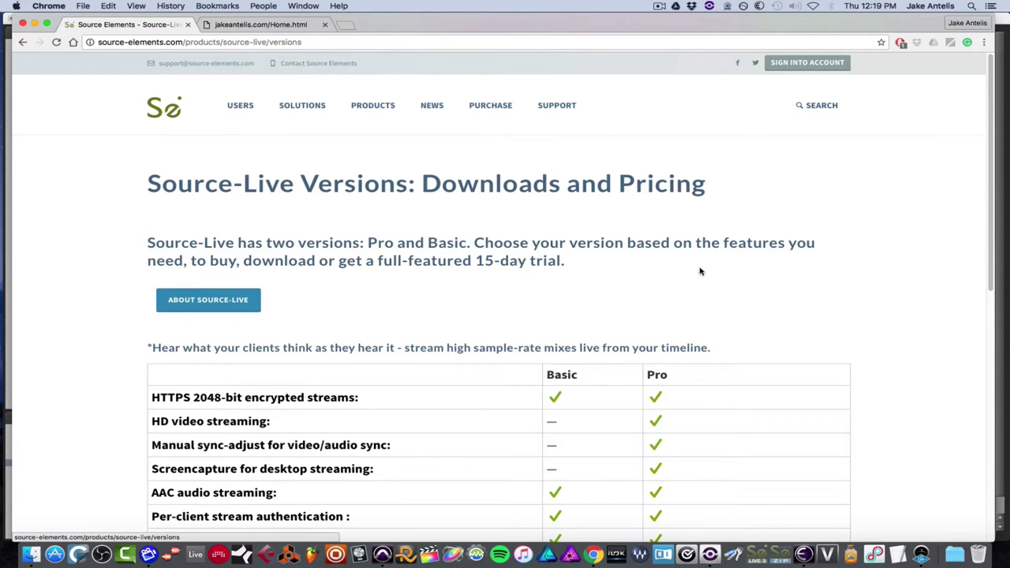
left_click_drag(988, 227, 990, 320)
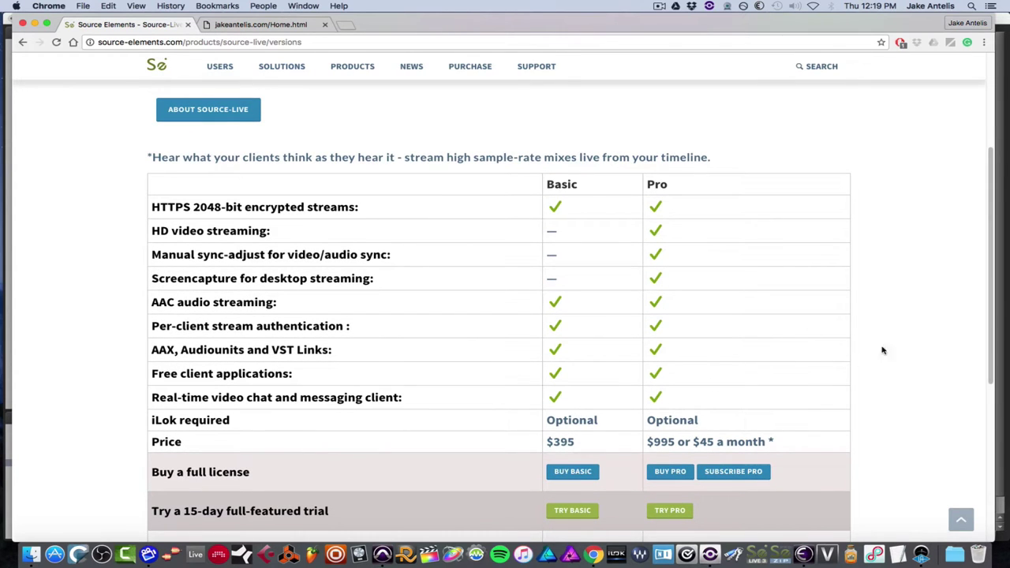
left_click_drag(993, 292, 992, 331)
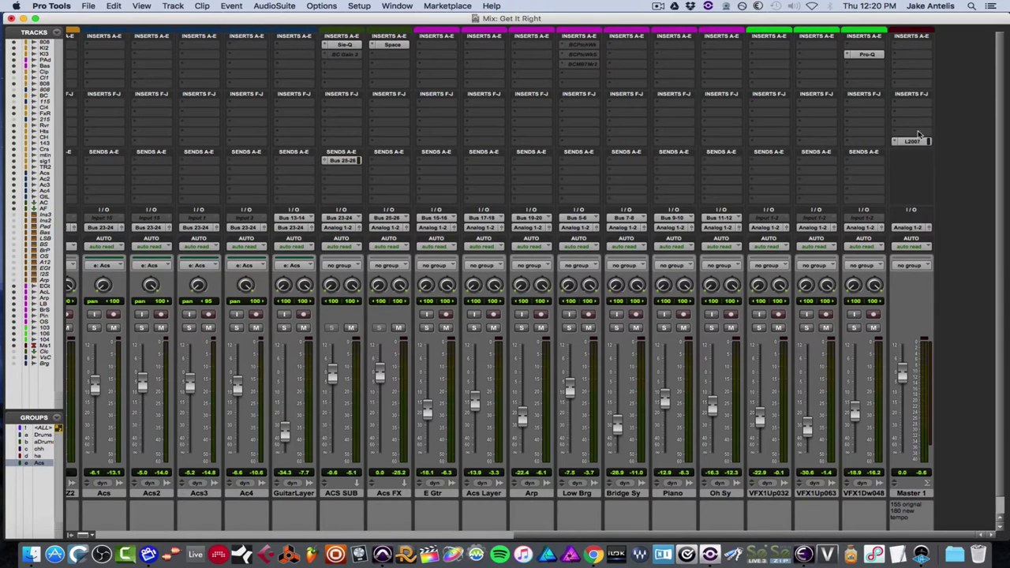
Step: Drag Master 1's L2007 insert from the F–J bank up to insert A
left_click_drag(913, 141, 922, 46)
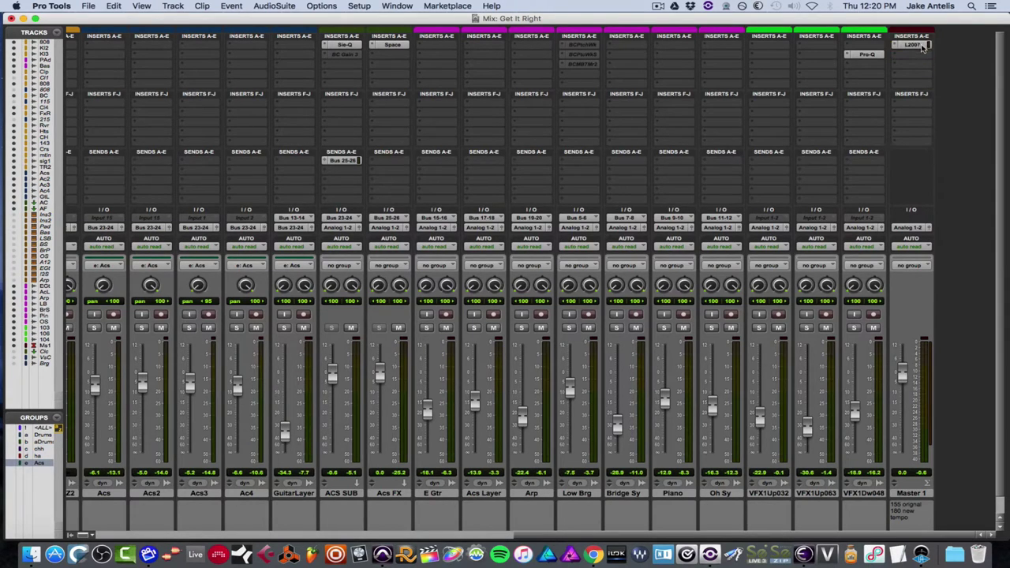
Step: Insert Source Elements' Source-Live Link AAX (stereo) on Master 1's next empty slot after L2007
left_click(923, 144)
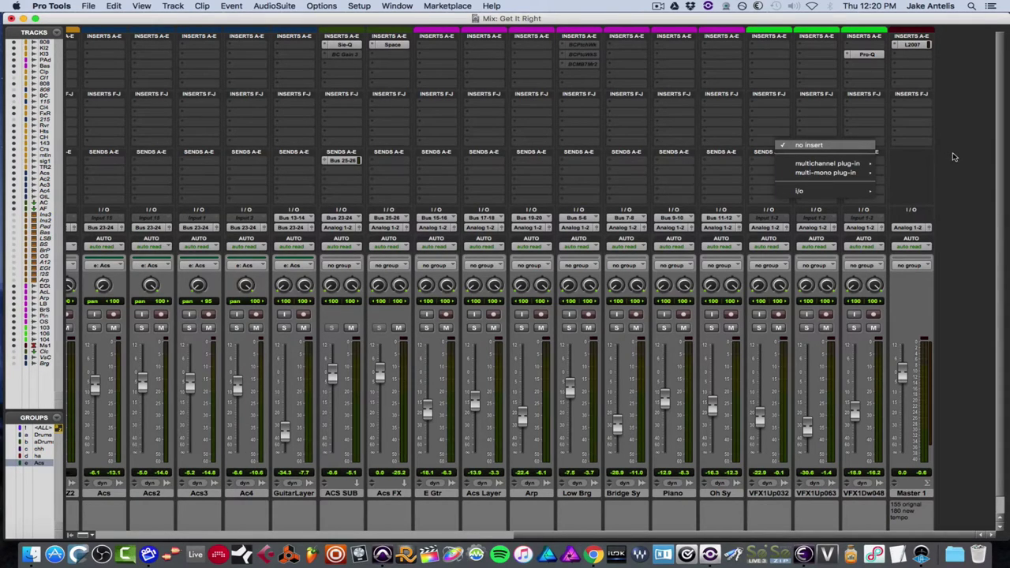
mouse_move(851, 166)
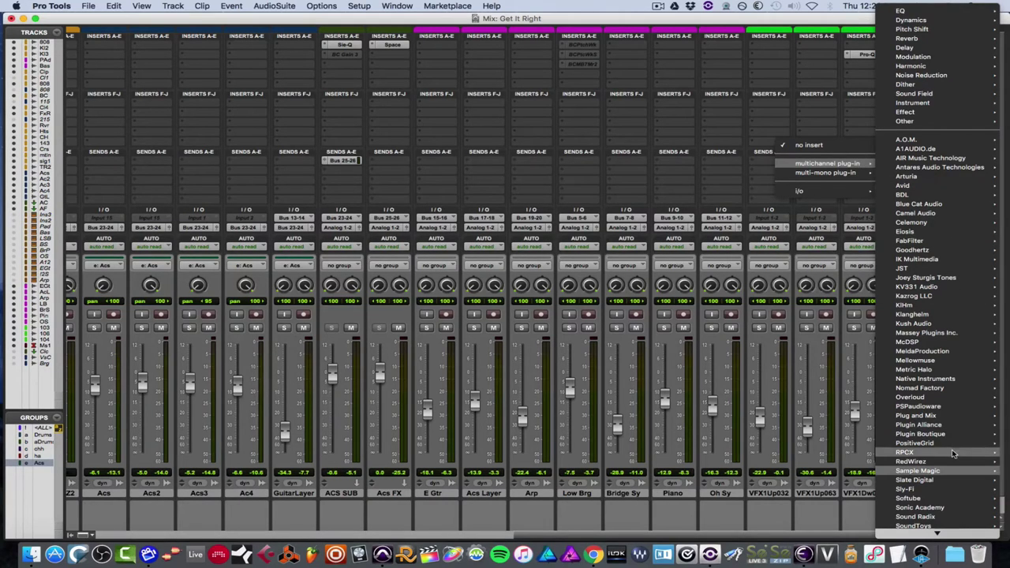
scroll(951, 493, "down", 3)
mouse_move(939, 494)
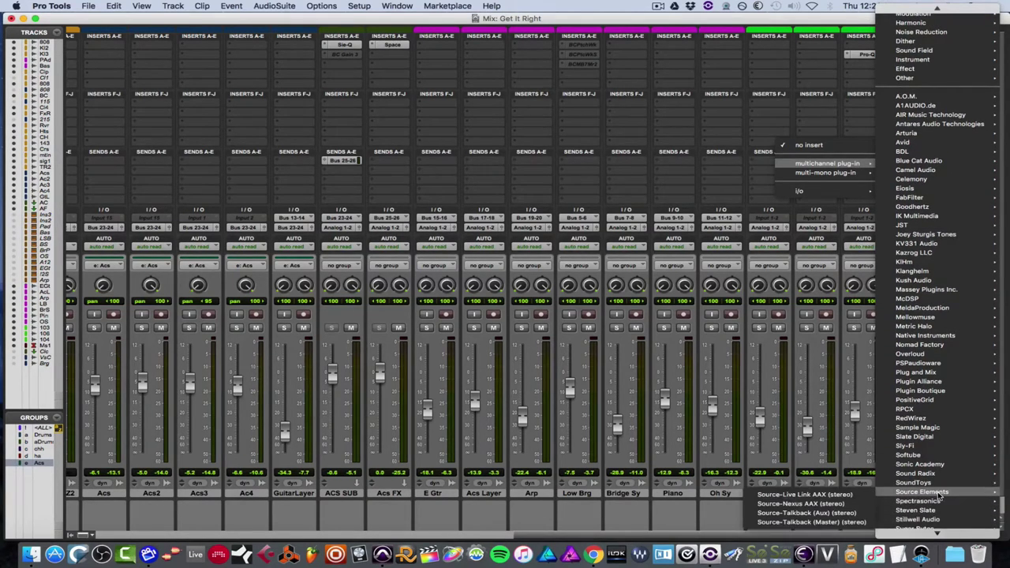
left_click(841, 494)
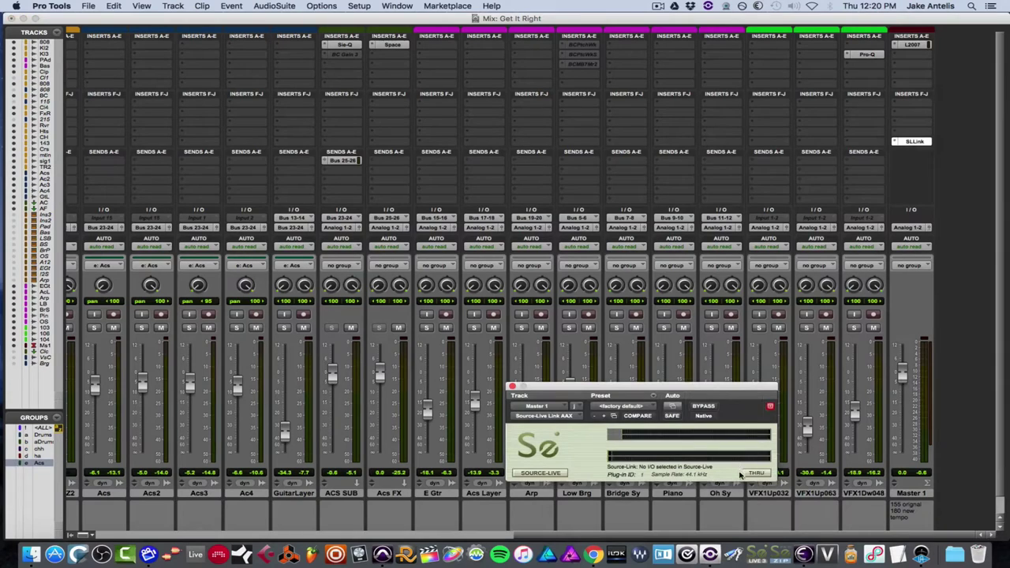
Step: Enable THRU in the Link plug-in, launch the Source-Live app, and reposition its window
left_click(754, 474)
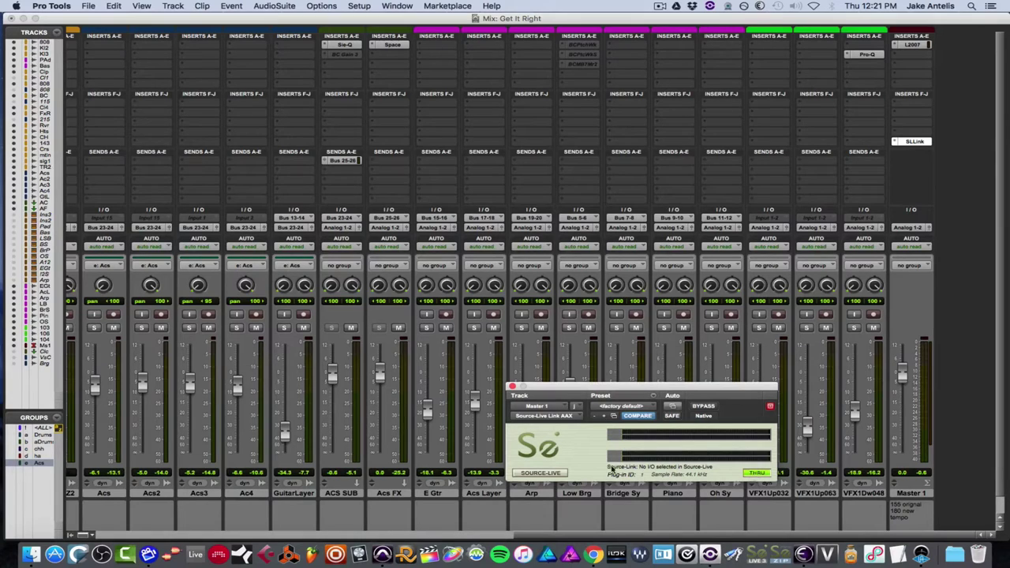
left_click(543, 473)
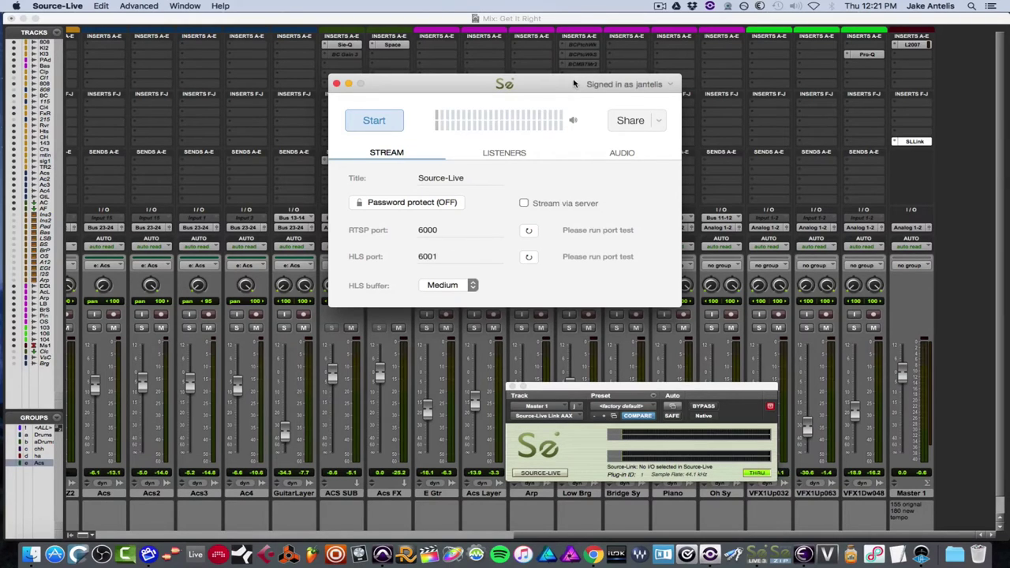
left_click_drag(566, 84, 658, 149)
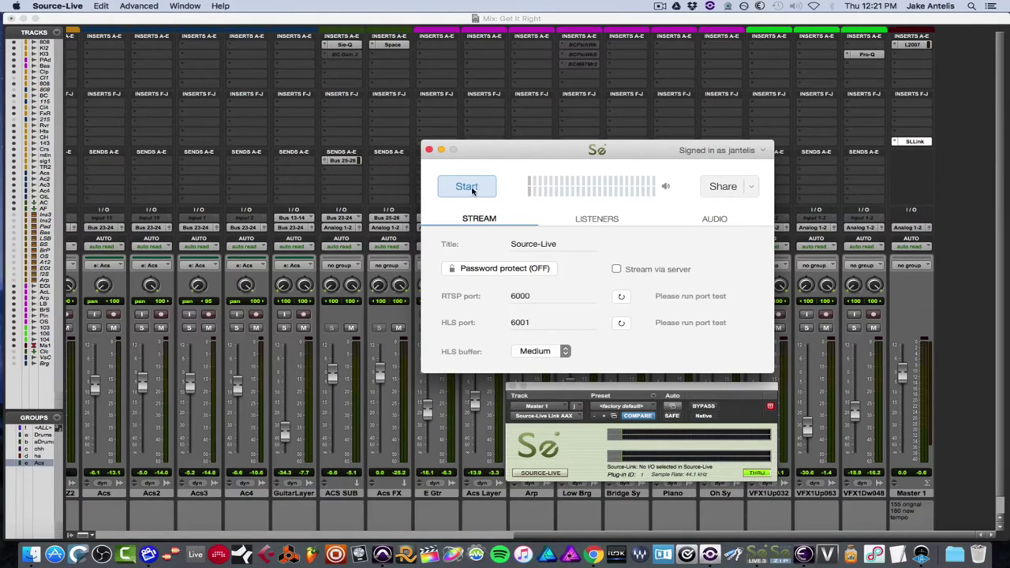
Step: Set the stream's audio input to Link > 1 in the Audio settings
left_click(706, 220)
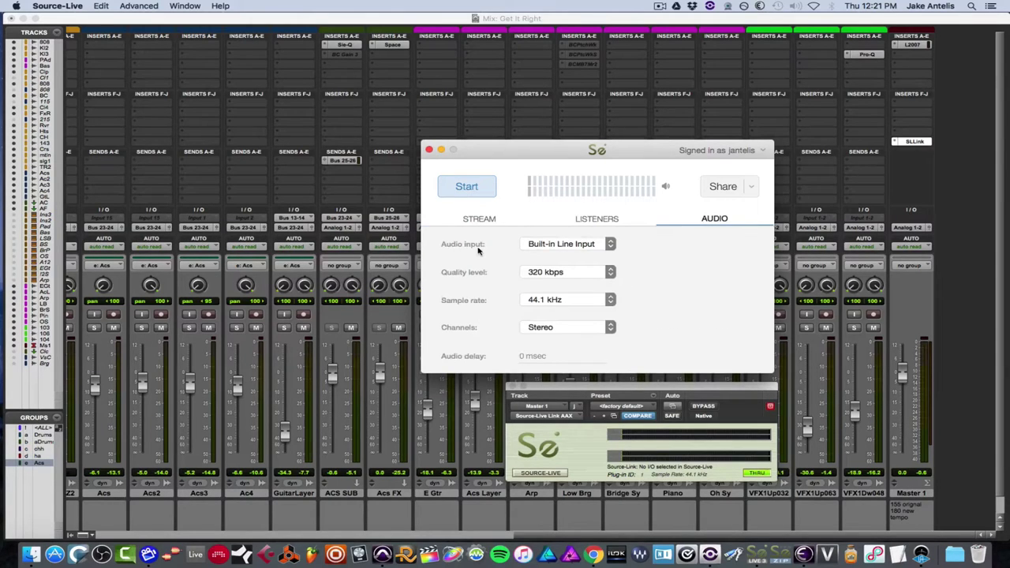
left_click(532, 246)
mouse_move(568, 320)
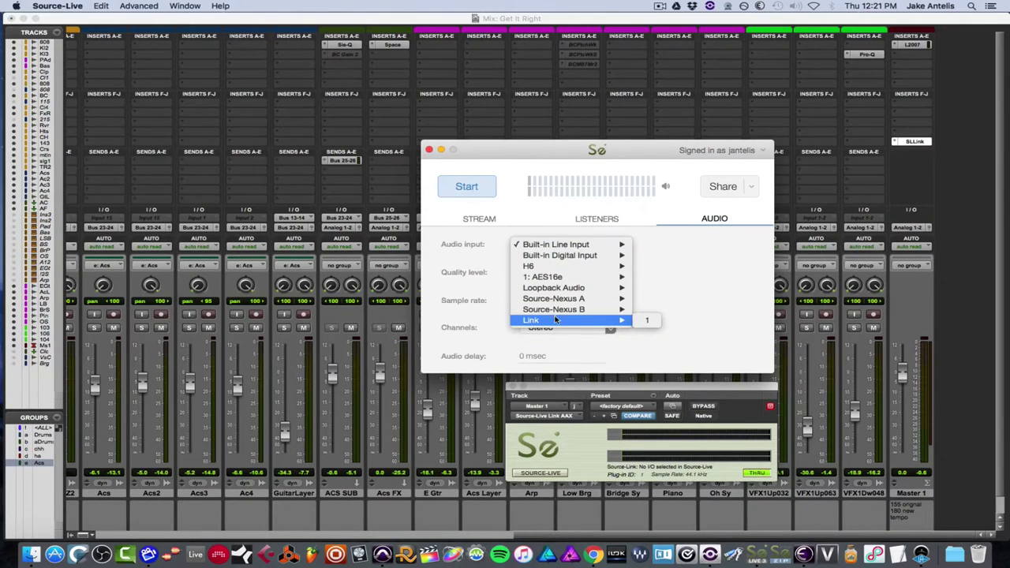
left_click(642, 320)
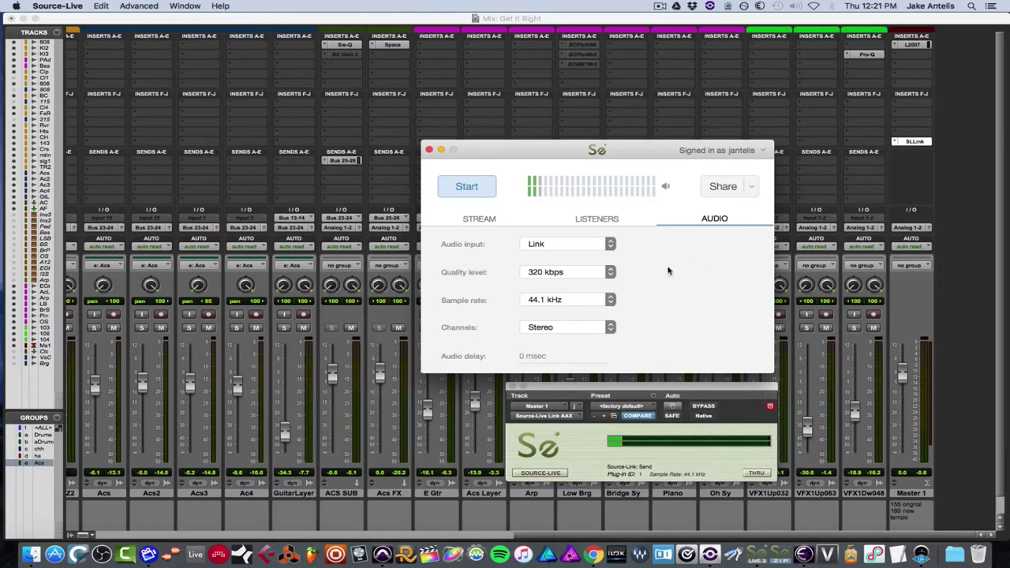
Step: Keep 320 kbps, 44.1 kHz and Stereo, then check the listener limit of 5
left_click(593, 273)
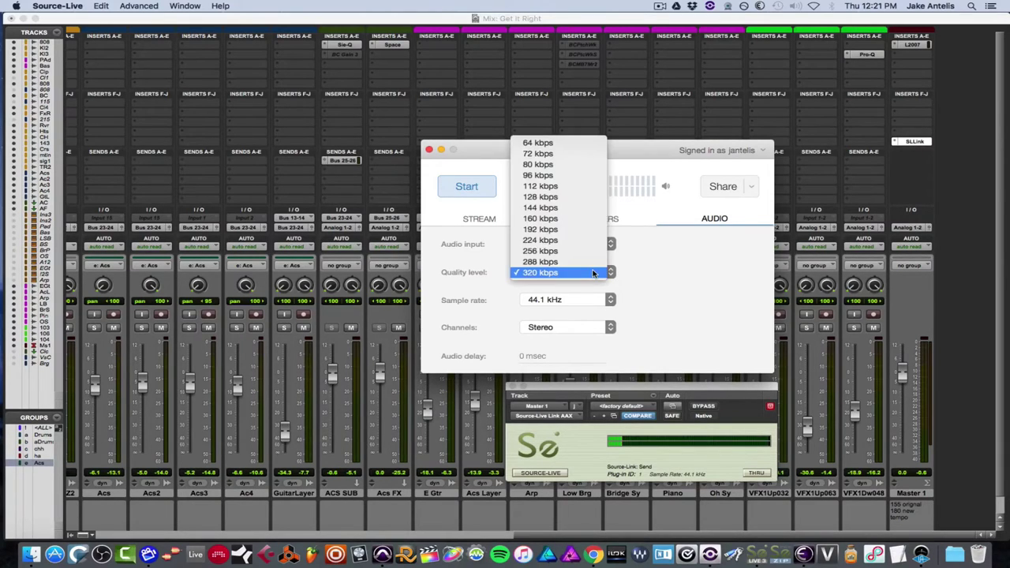
left_click(593, 272)
left_click(598, 300)
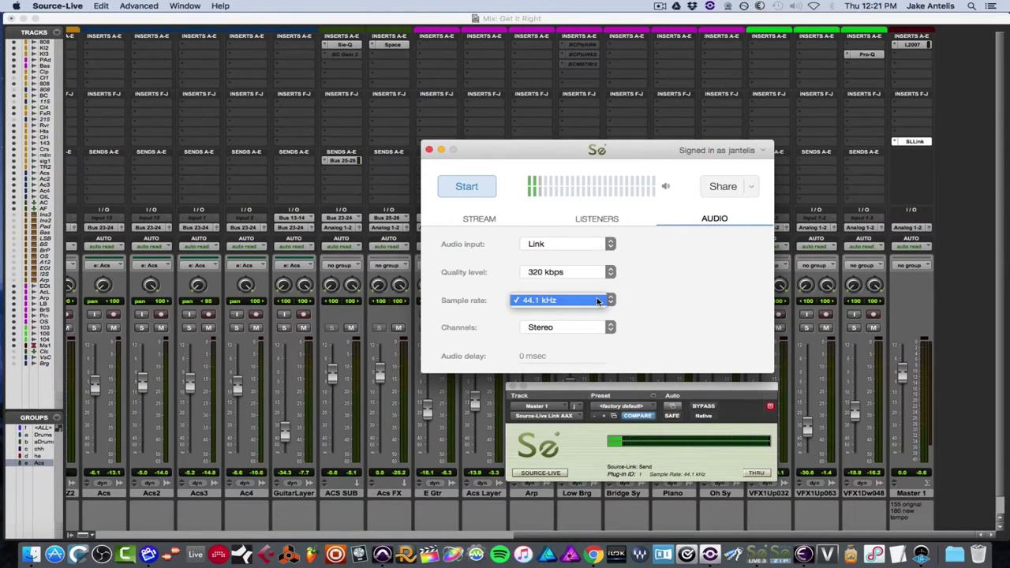
left_click(598, 300)
left_click(596, 327)
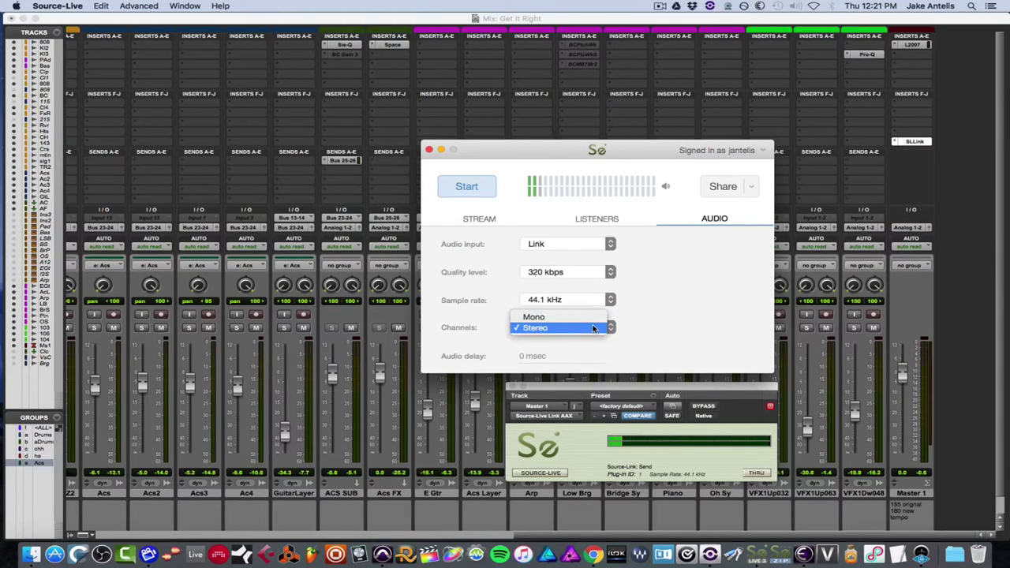
left_click(638, 324)
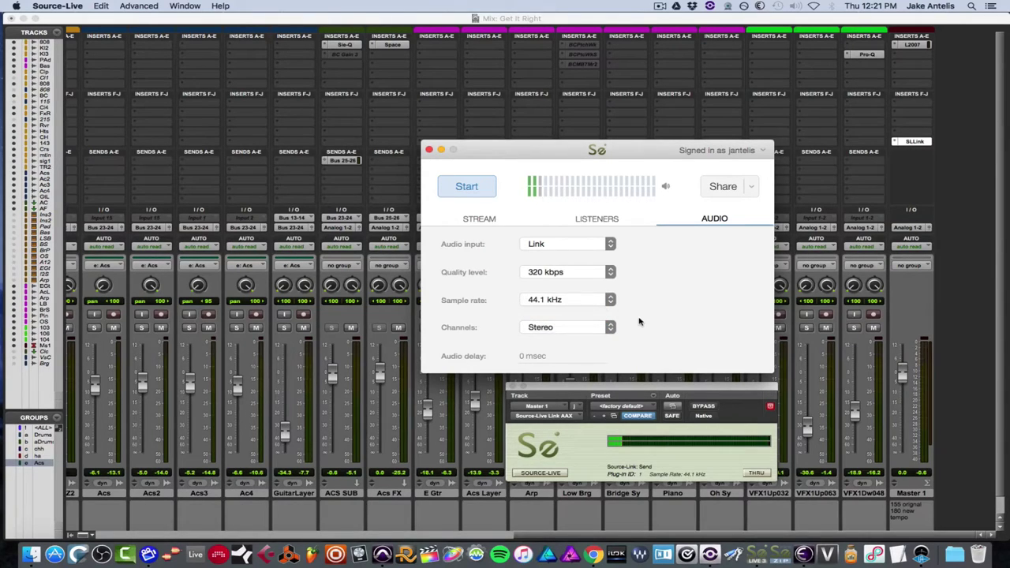
left_click(604, 223)
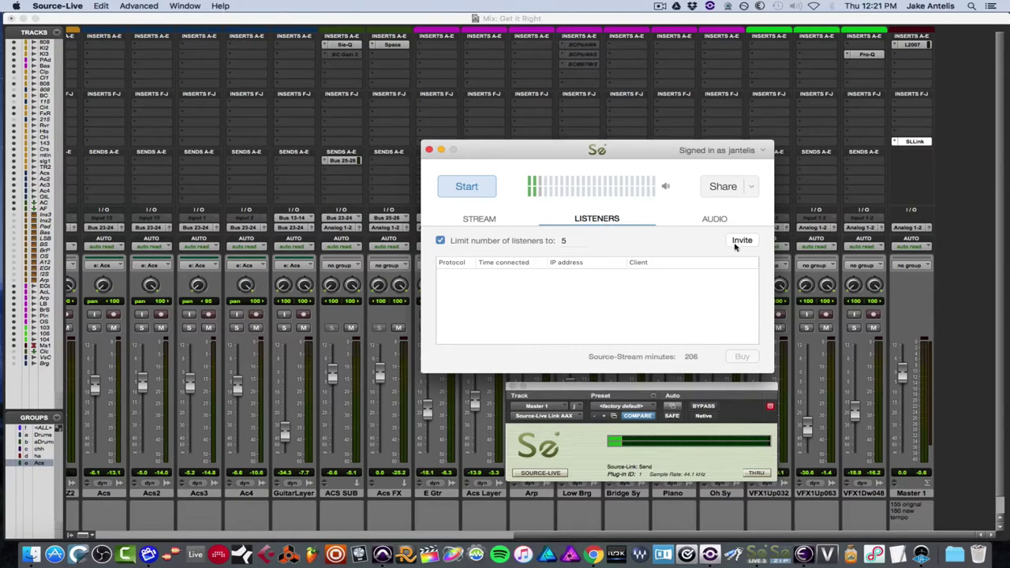
Step: Run the port tests on RTSP port 6000 and HLS port 6001 until both report Successful
left_click(469, 218)
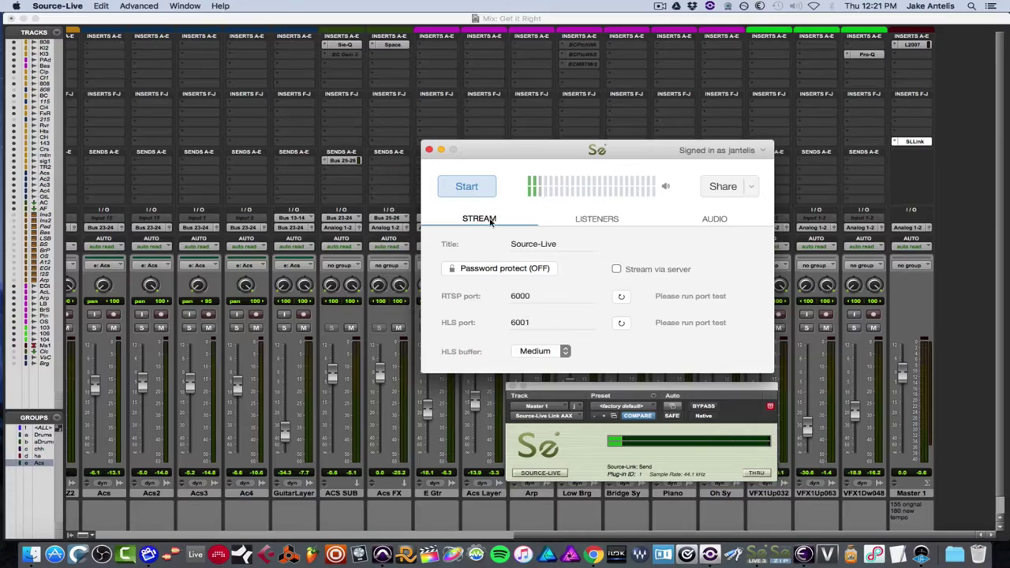
left_click(622, 296)
left_click(622, 323)
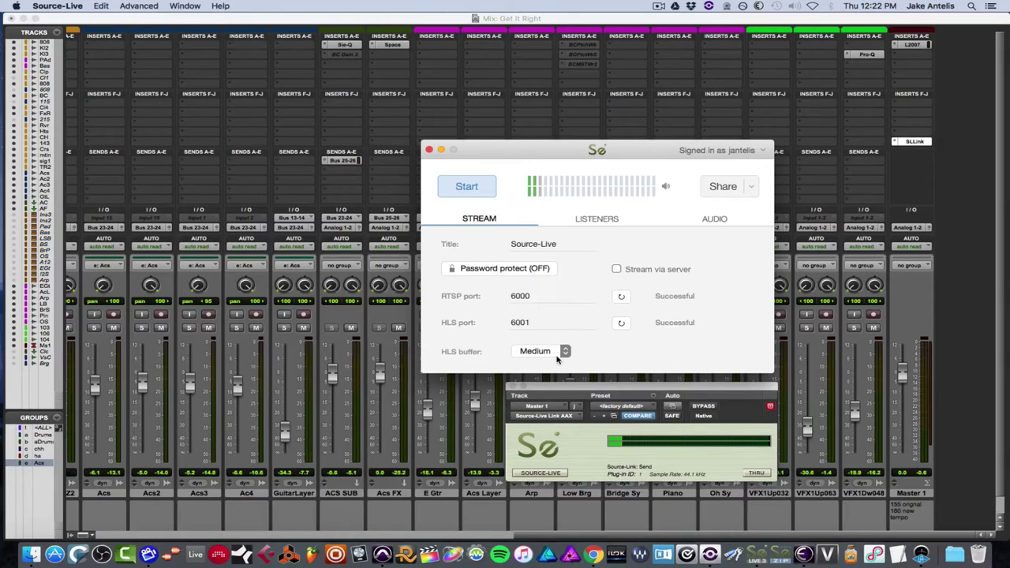
left_click(704, 224)
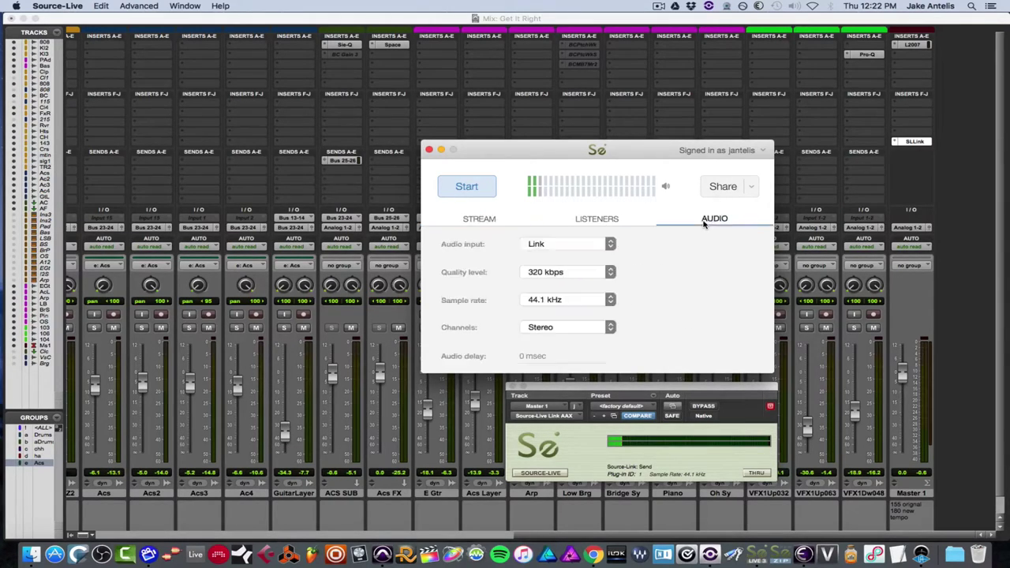
Step: Start the live stream with Link selected as the audio input
left_click(533, 249)
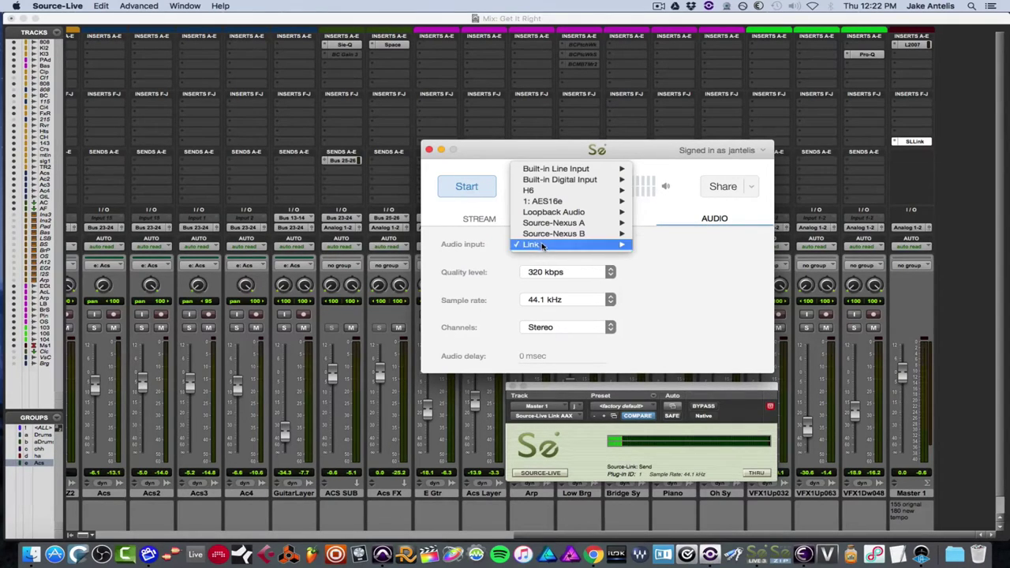
left_click(475, 253)
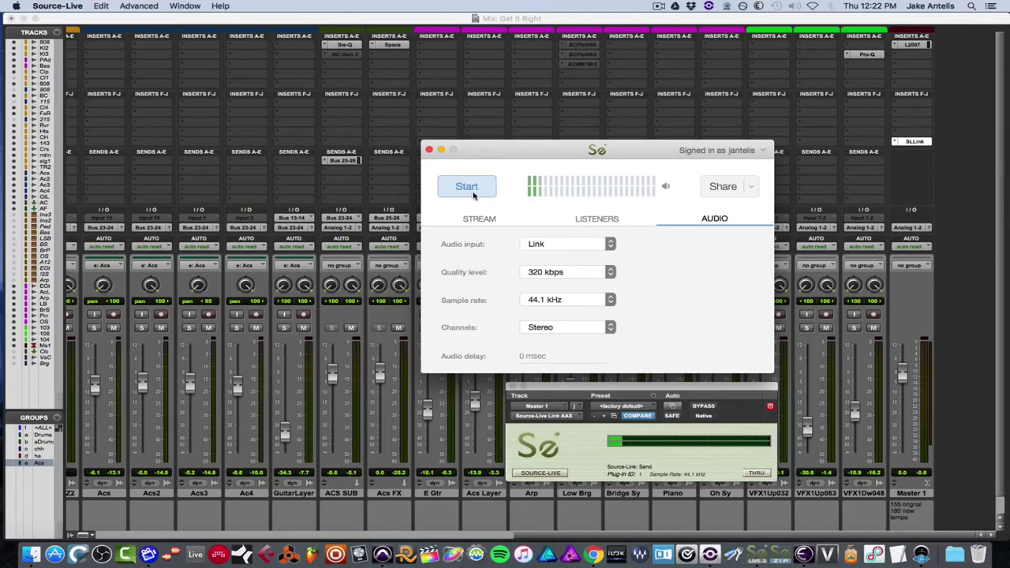
left_click(471, 194)
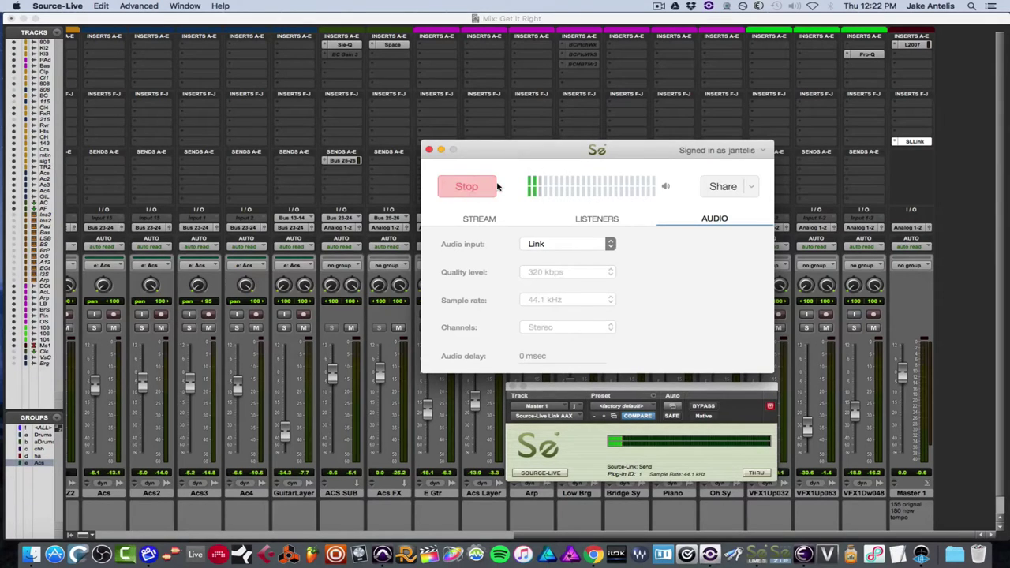
Step: Turn on THRU pass-through in the Link plug-in on Master 1
left_click(530, 35)
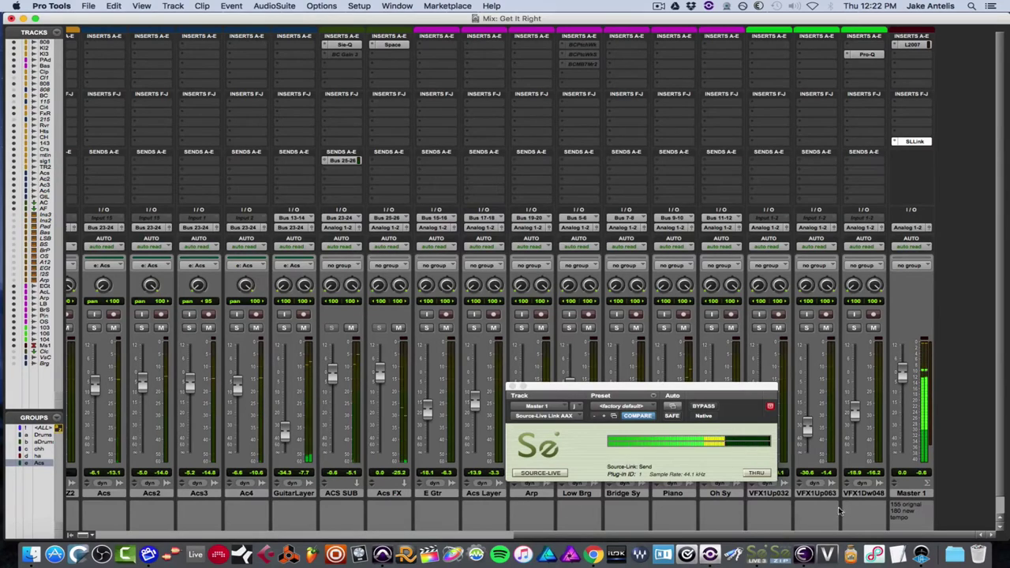
left_click(757, 554)
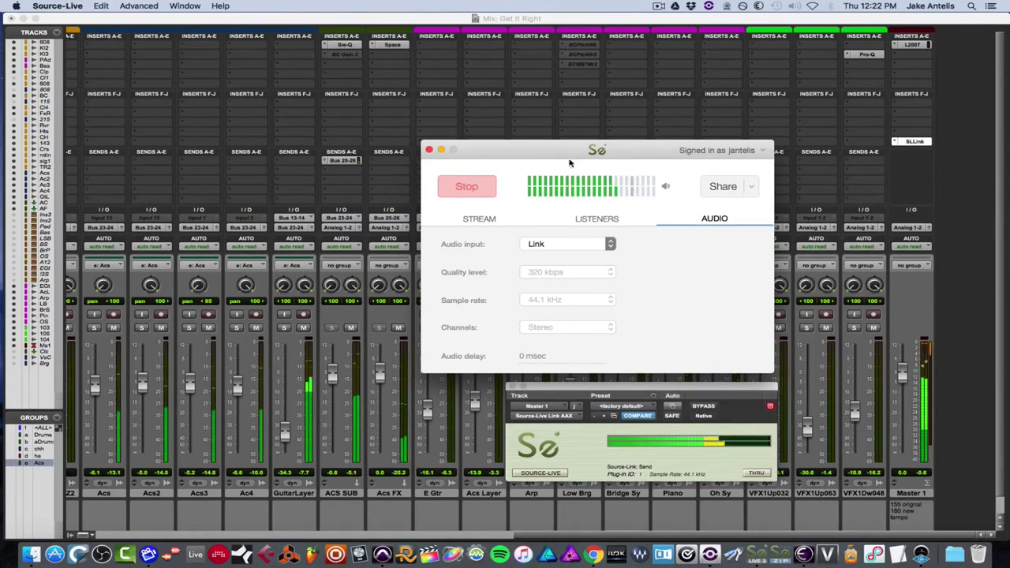
left_click(552, 24)
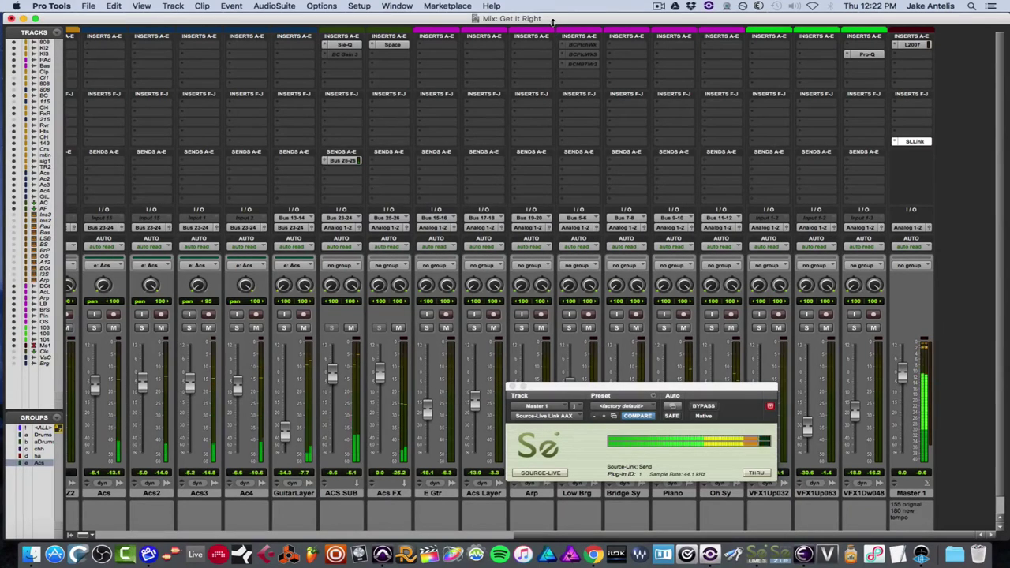
left_click(756, 556)
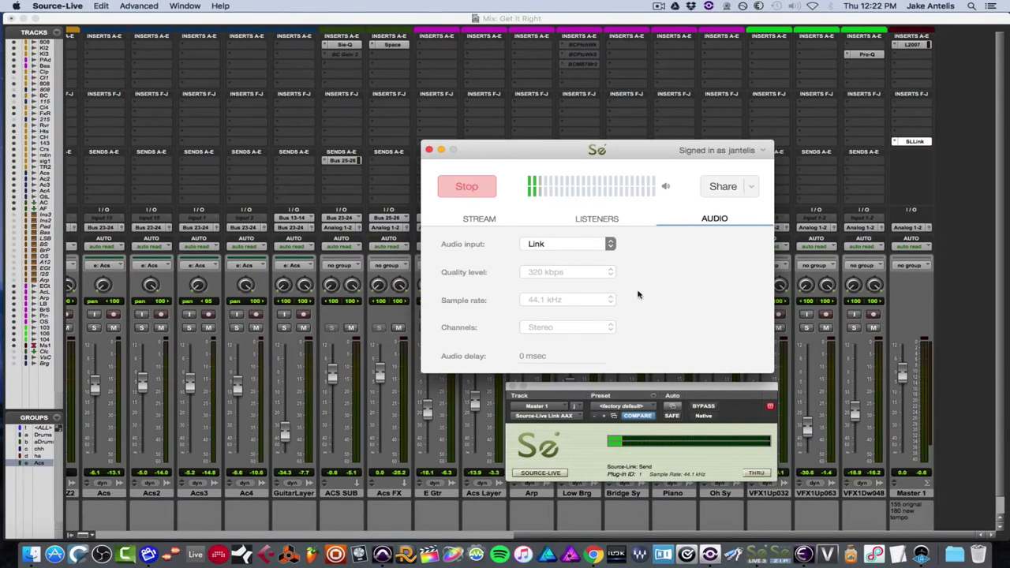
left_click(757, 472)
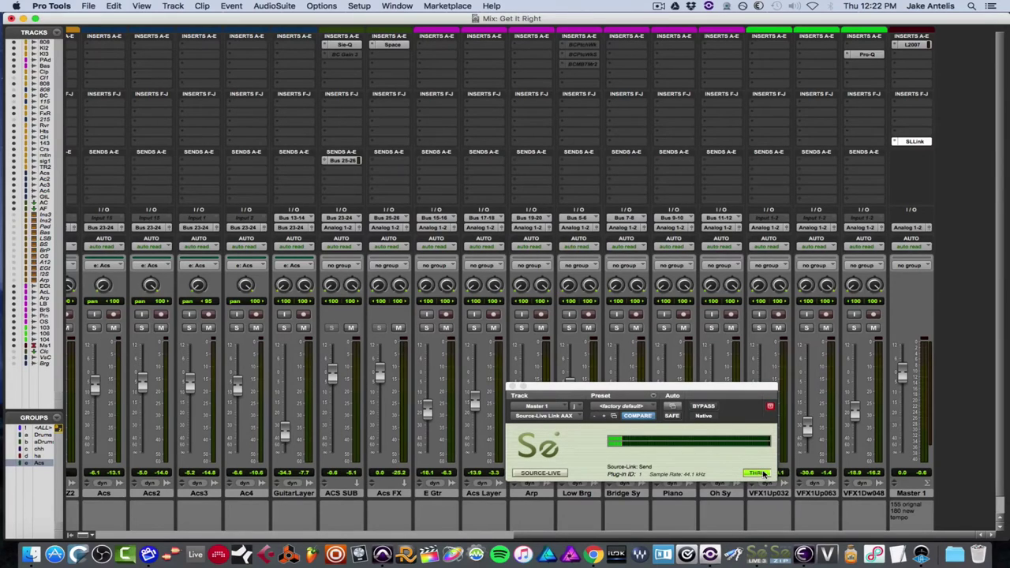
left_click(755, 555)
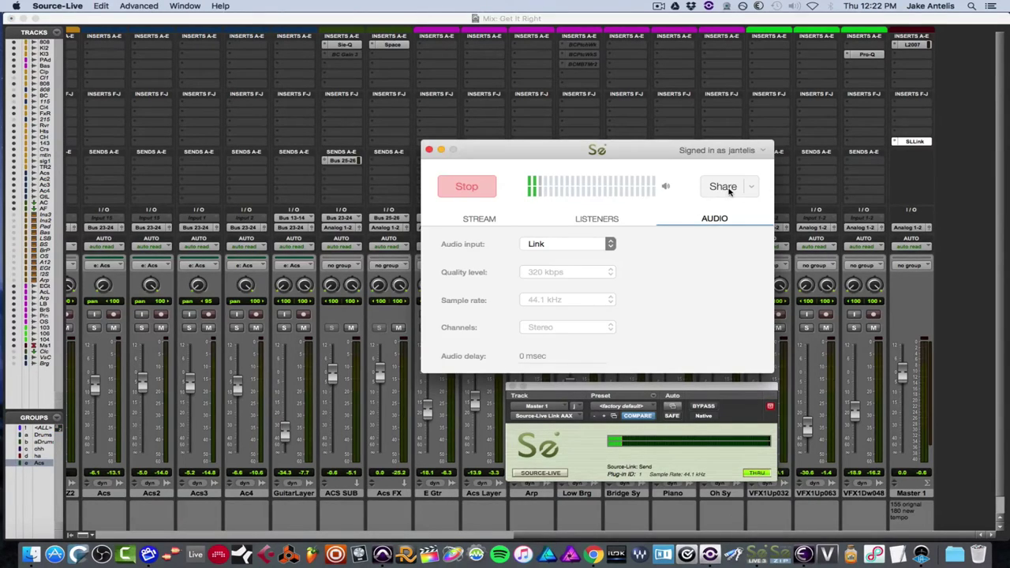
Step: Load the gateway.source-elements.com Gateway page in Chrome and join with a chat name
left_click(595, 556)
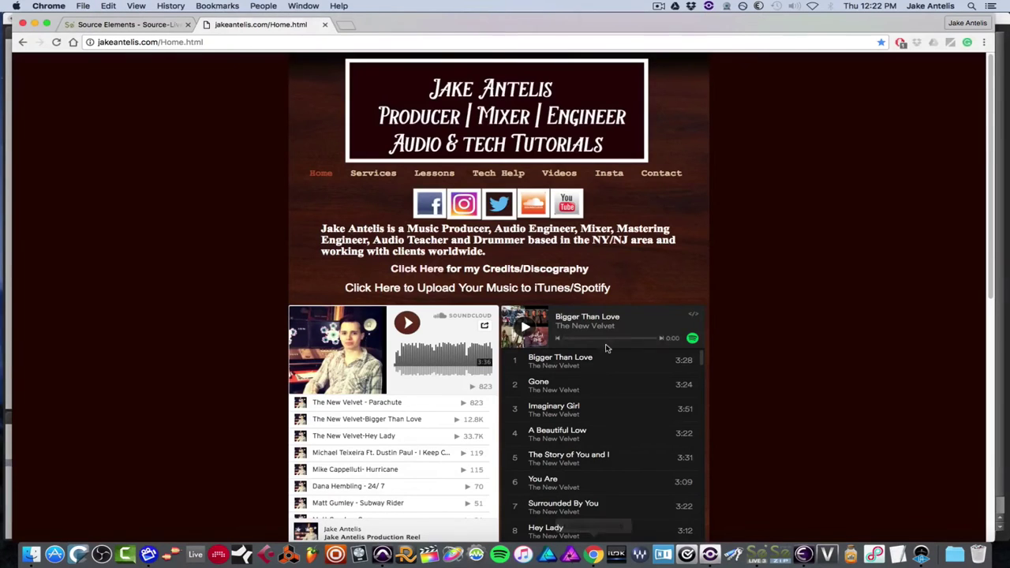
left_click(410, 42)
type("https://gateway.source-elements.com/jantelis")
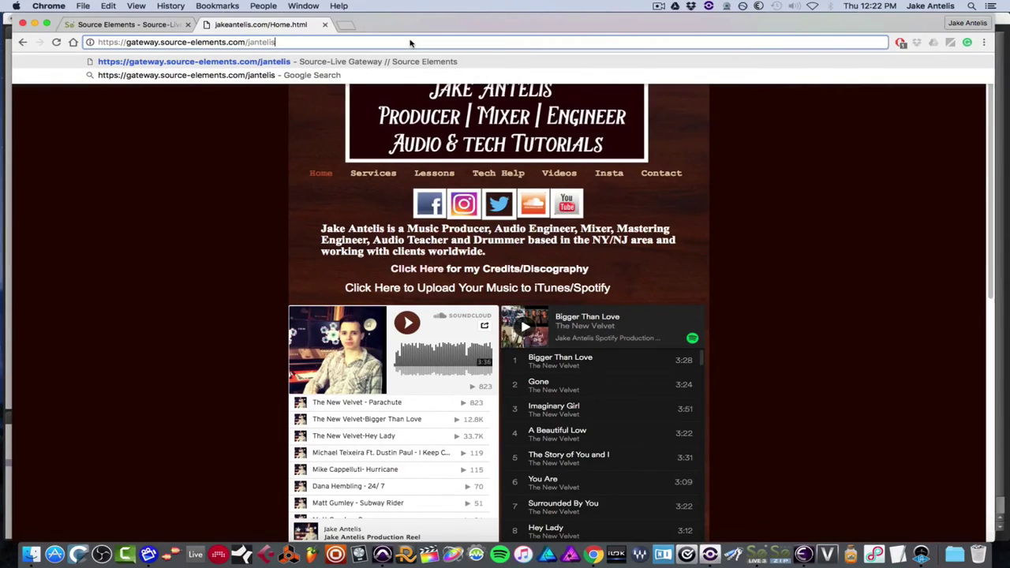
key("Return")
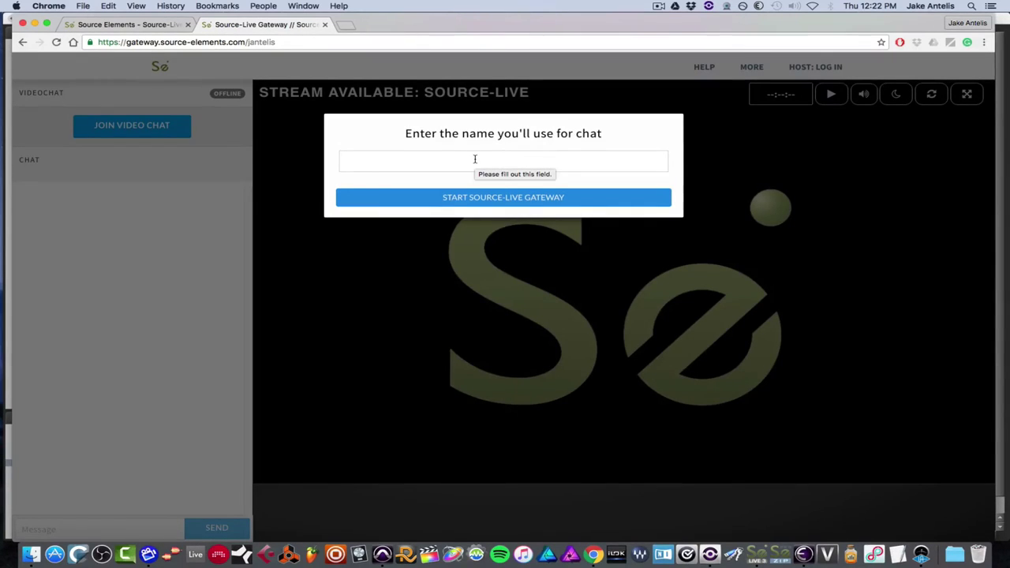
type("jake")
left_click(527, 206)
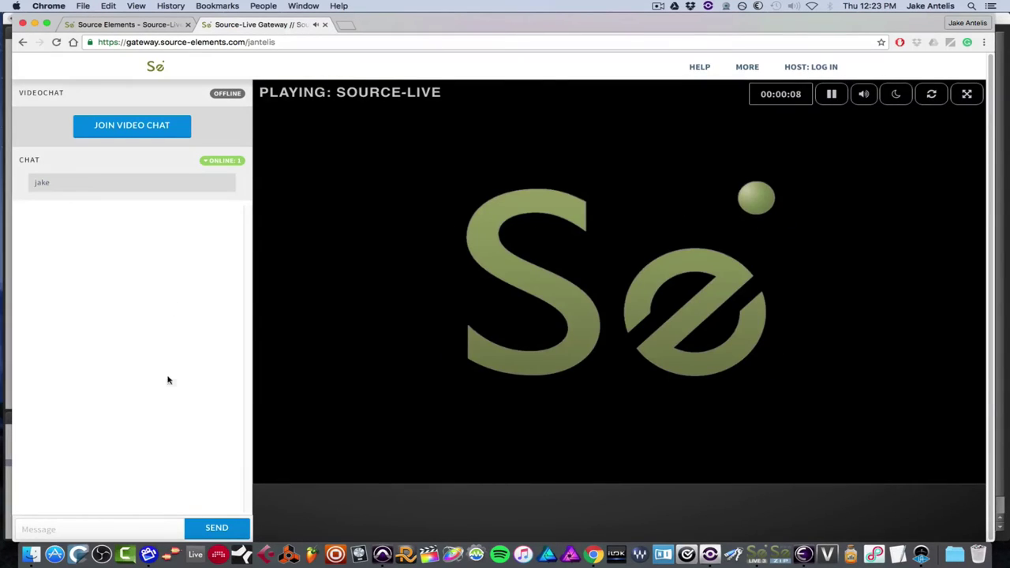
Step: Post 'hey mix notes' in the Gateway chat
left_click(124, 524)
type("hey mix notes")
key("Return")
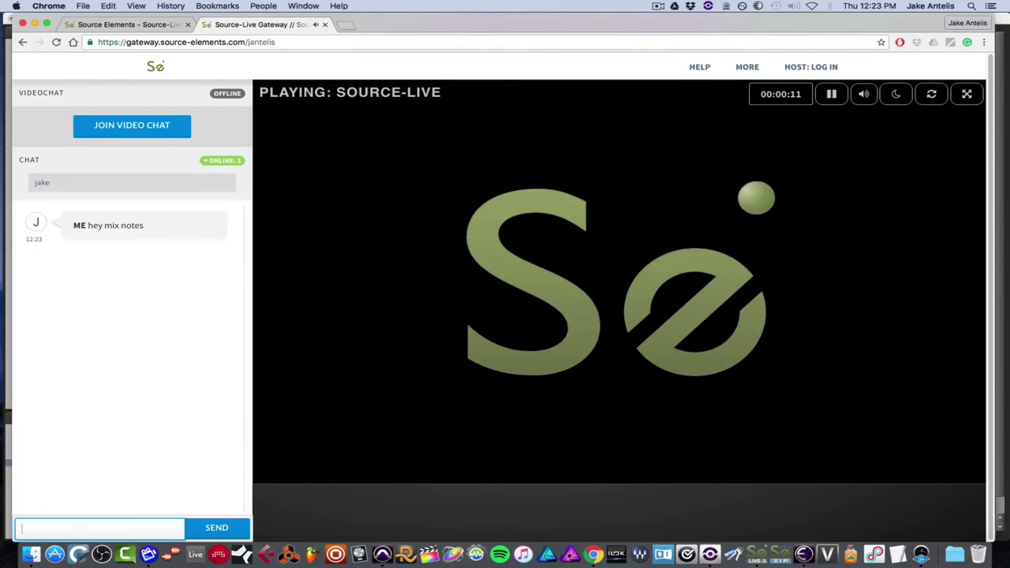
Step: Open the video chat setup, review the microphones, and keep the Logitech camera
left_click(134, 129)
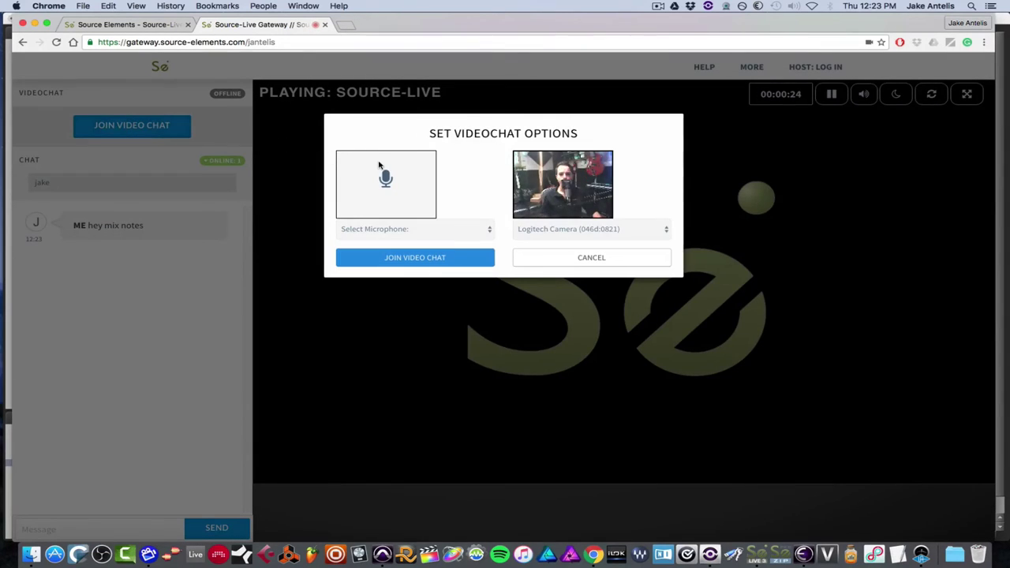
left_click(440, 232)
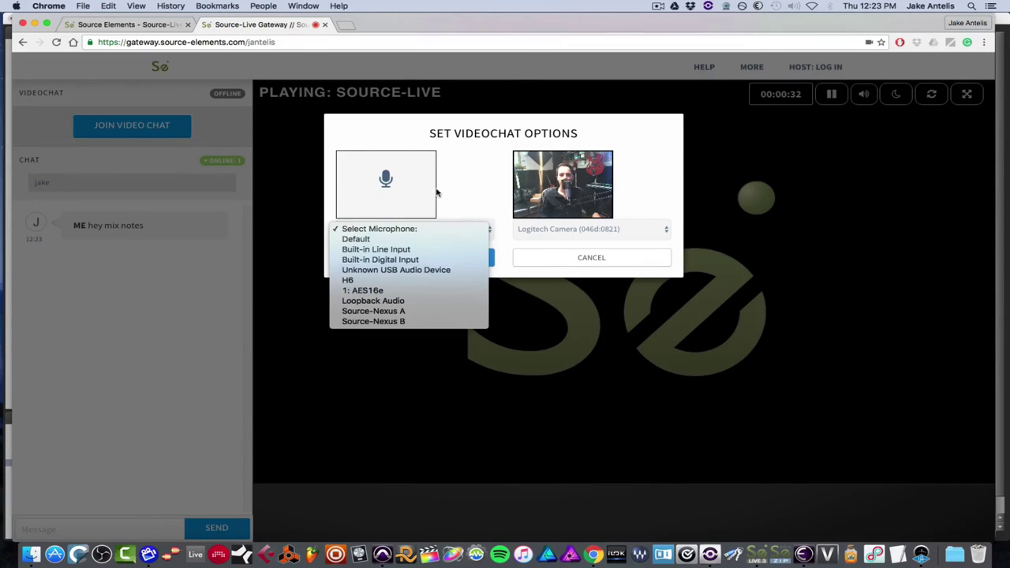
left_click(485, 199)
left_click(533, 227)
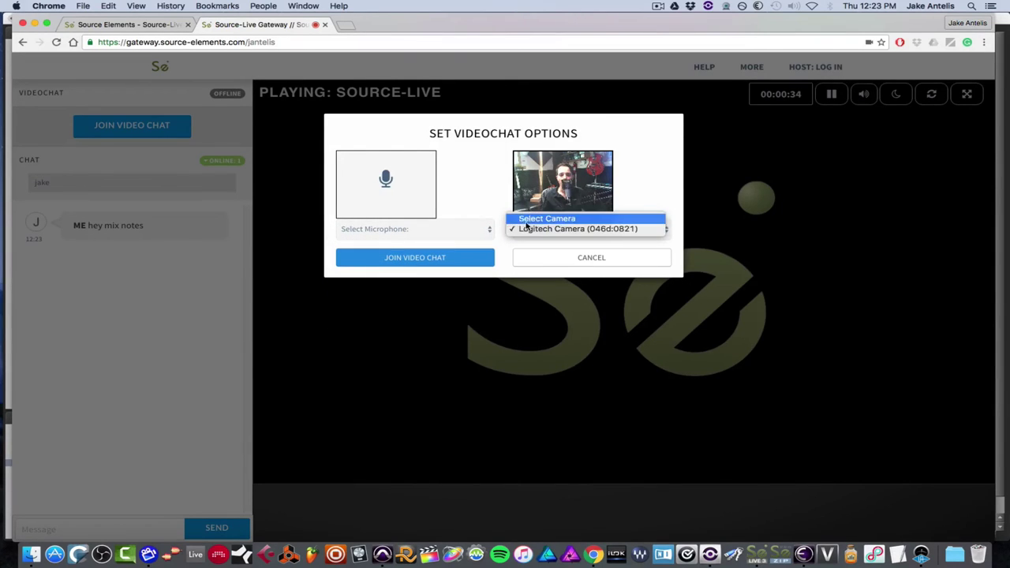
left_click(491, 216)
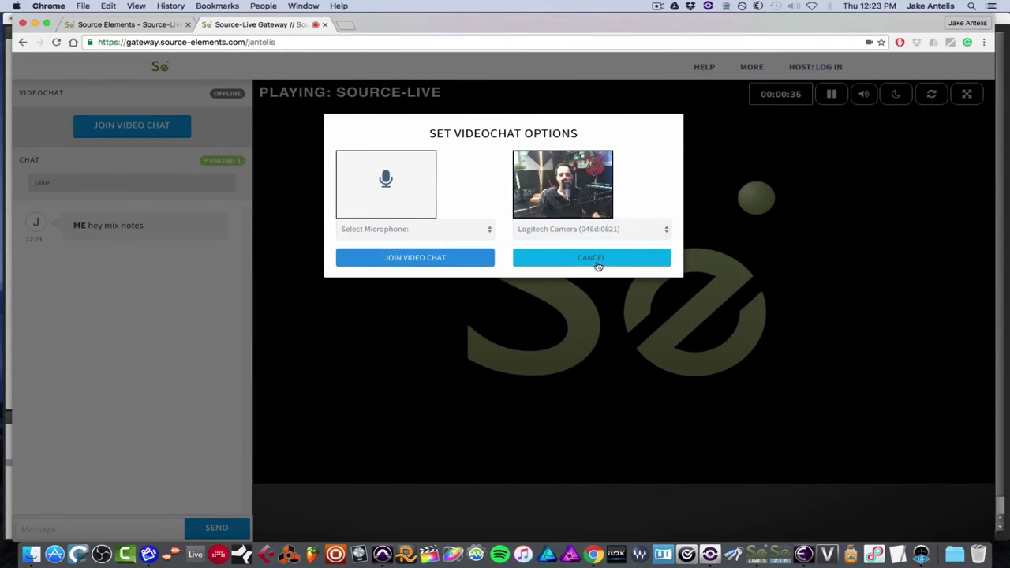
Step: Cancel the Set Videochat Options dialog without joining the video chat
left_click(598, 265)
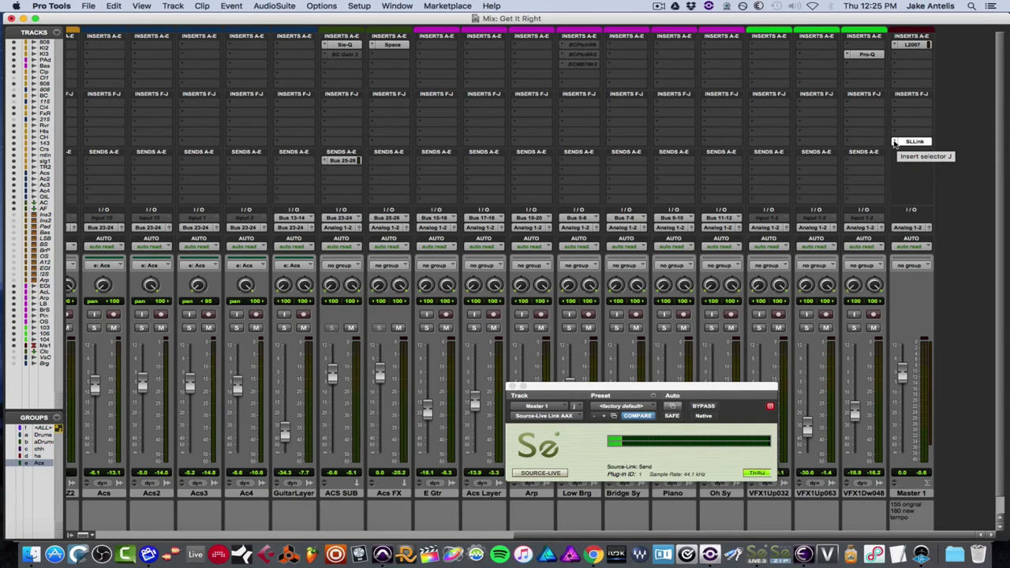
Step: Launch Source-Live from the Link plugin, check its audio input options, then view the Stream settings
left_click(542, 473)
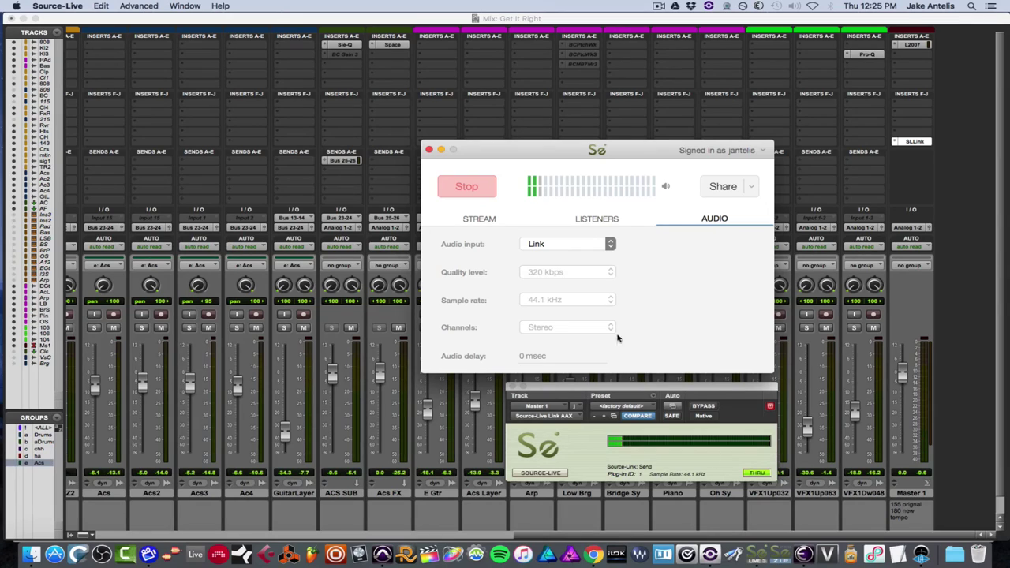
left_click(609, 245)
mouse_move(606, 246)
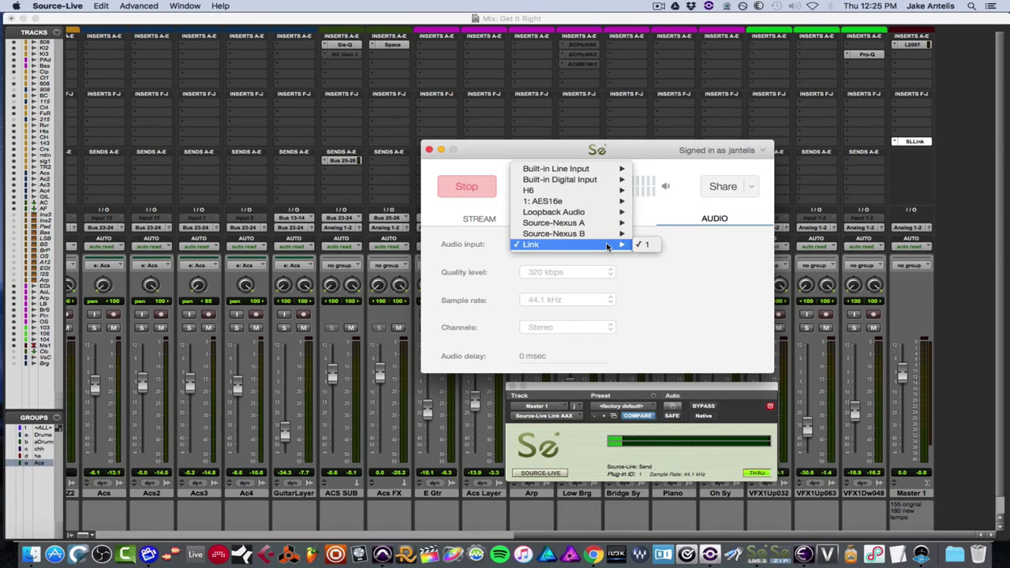
left_click(479, 219)
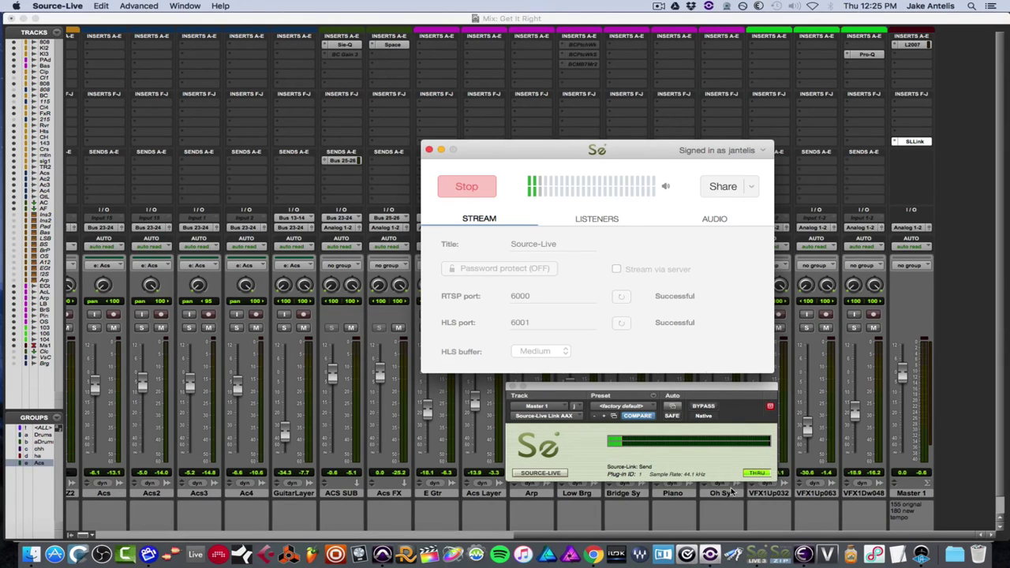
left_click(593, 557)
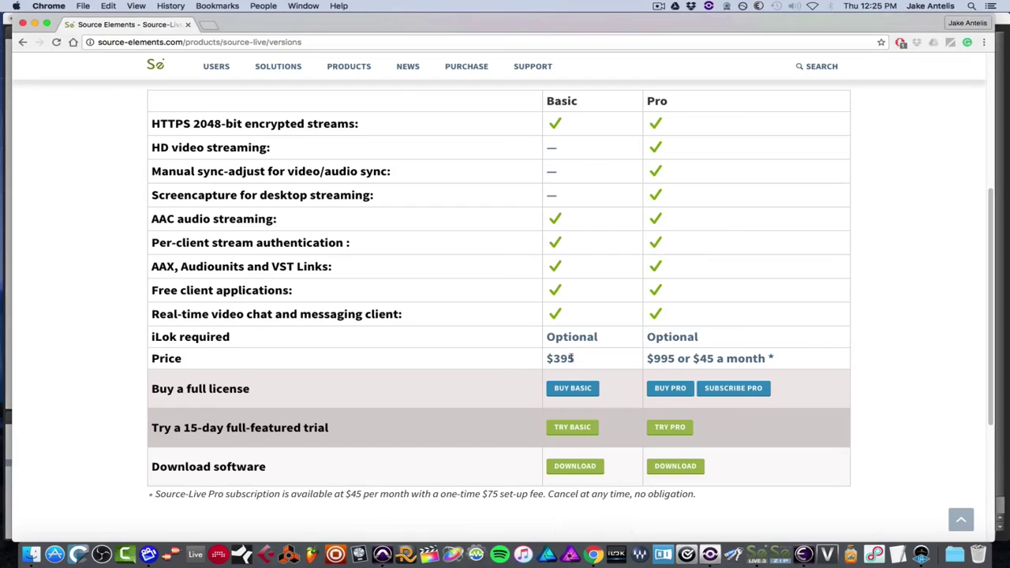
left_click_drag(987, 254, 996, 131)
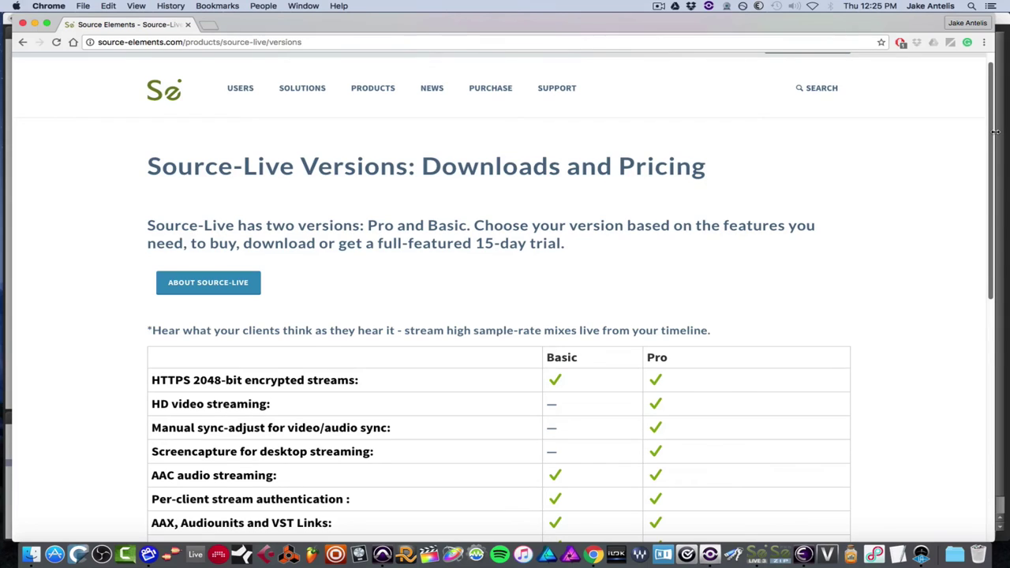
left_click_drag(996, 132, 993, 153)
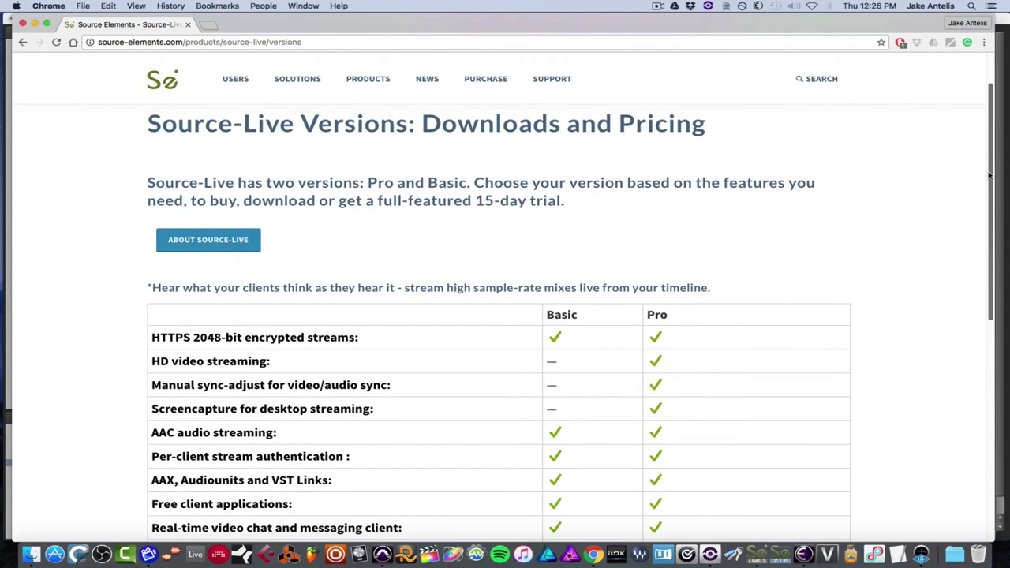